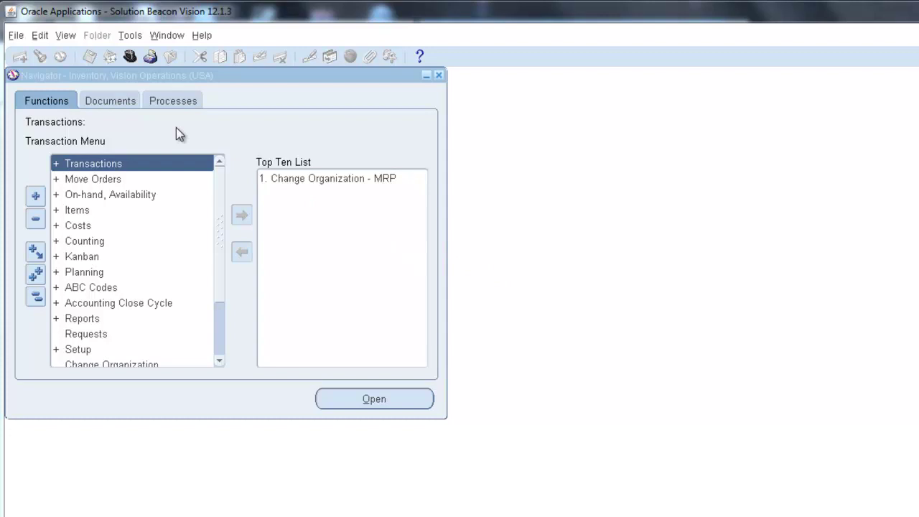
Open the Transaction Types form from Setup > Transactions > Types in the Navigator
{"action": "left_click", "coordinate": [105, 80]}
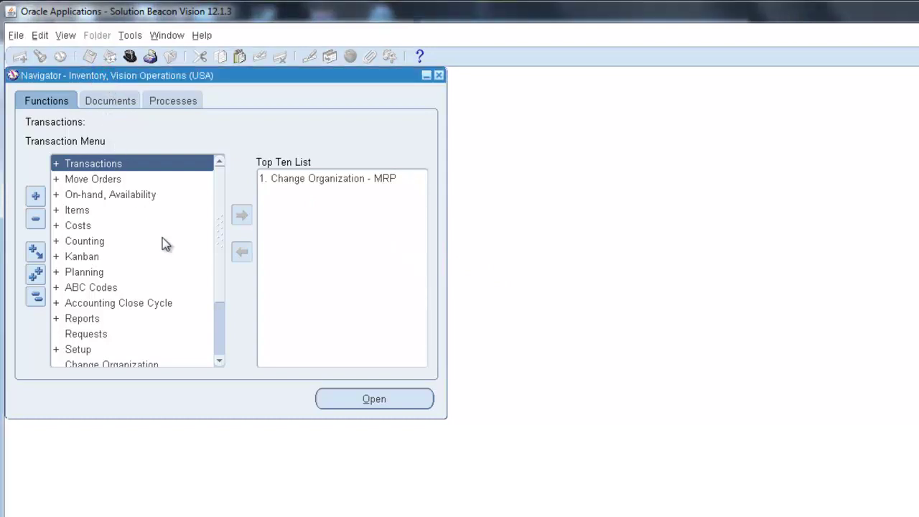
{"action": "left_click", "coordinate": [219, 213]}
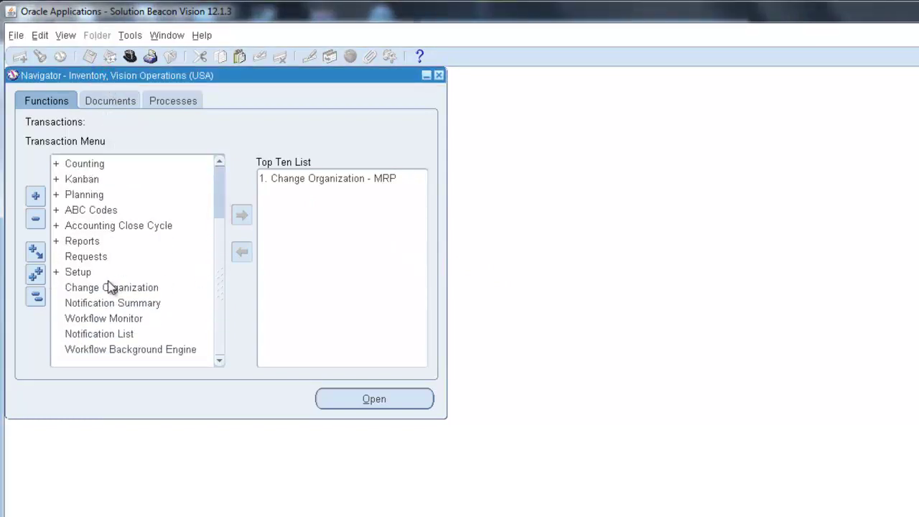
{"action": "left_click", "coordinate": [103, 273]}
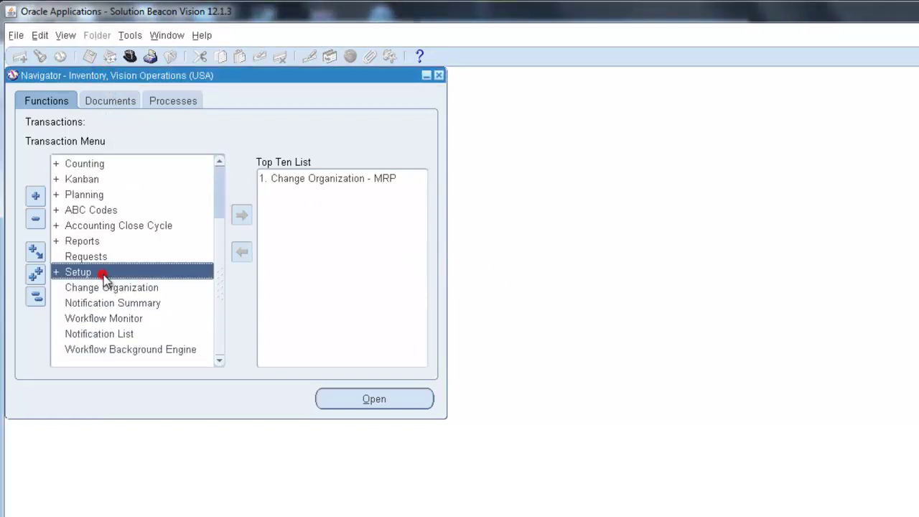
{"action": "double_click", "coordinate": [196, 276]}
{"action": "double_click", "coordinate": [205, 347]}
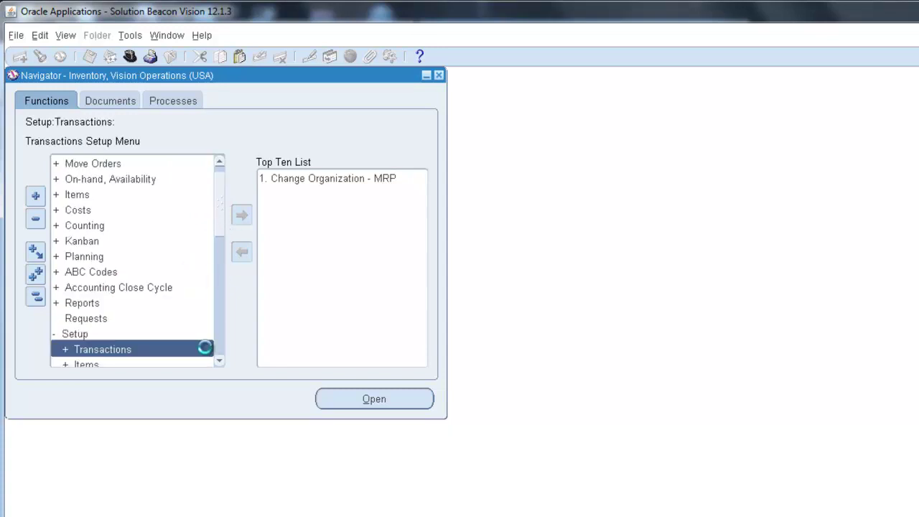
{"action": "left_click", "coordinate": [219, 206]}
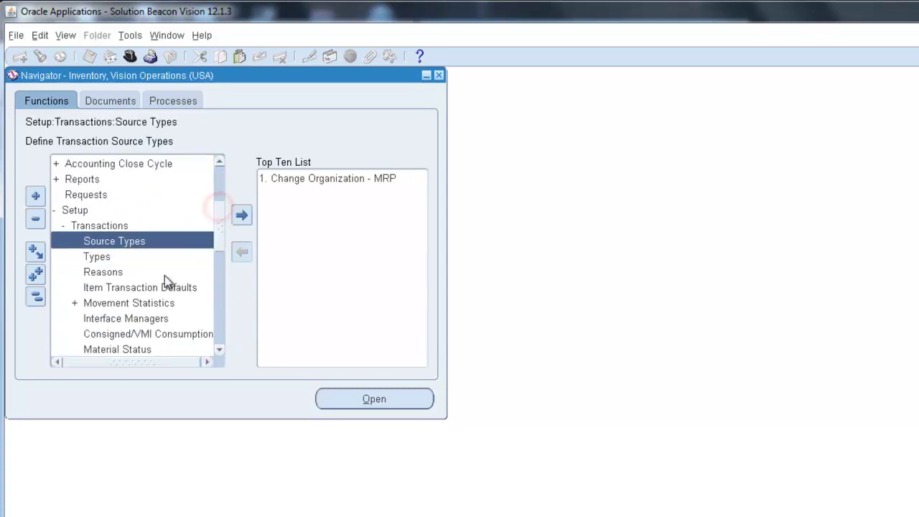
{"action": "left_click", "coordinate": [146, 258]}
{"action": "left_click", "coordinate": [349, 395]}
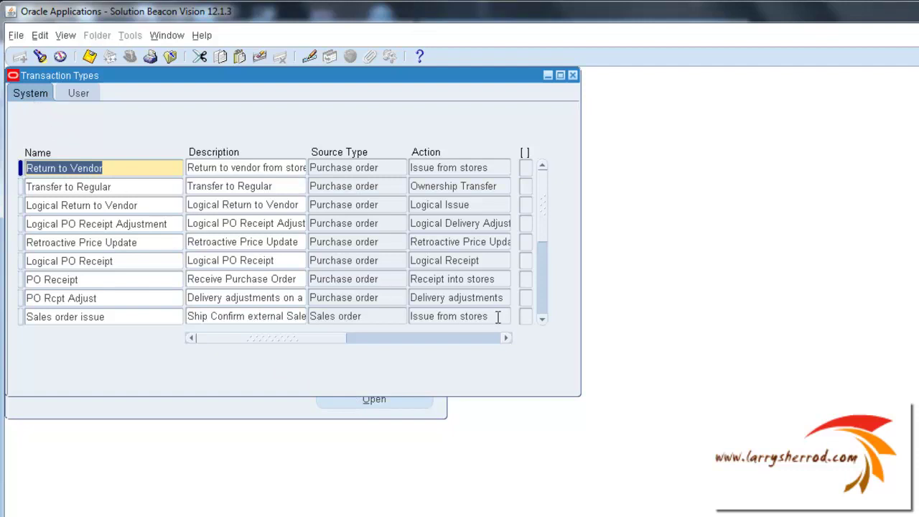
Switch the Transaction Types form to its User tab of user-defined types
{"action": "left_click", "coordinate": [541, 302]}
{"action": "left_click", "coordinate": [541, 302]}
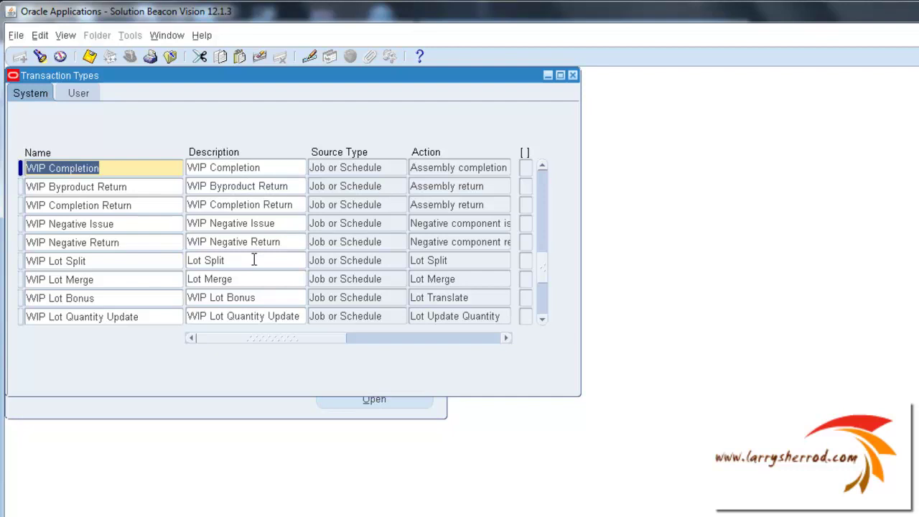
{"action": "left_click", "coordinate": [90, 99]}
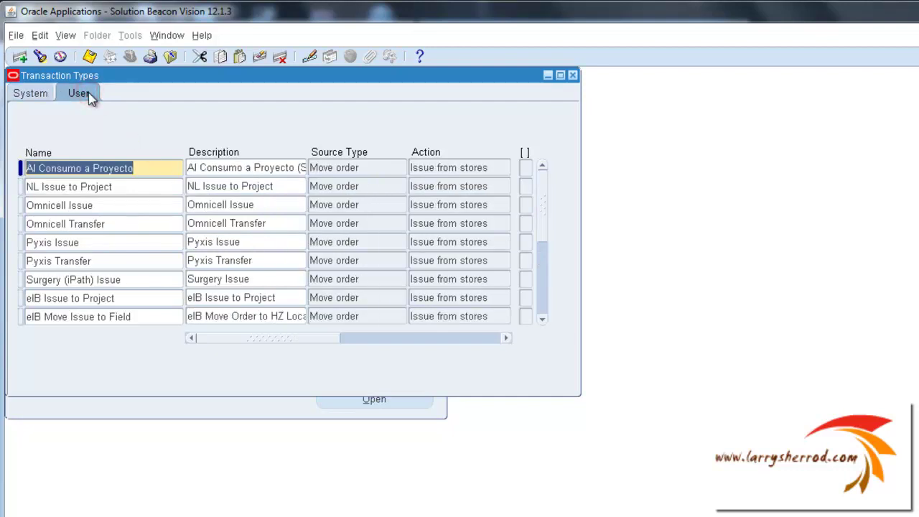
{"action": "left_click", "coordinate": [145, 186]}
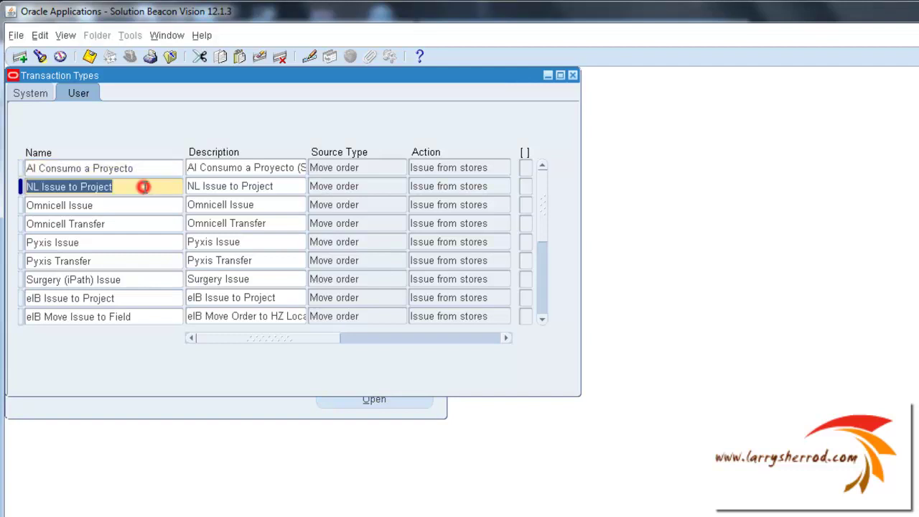
{"action": "left_click", "coordinate": [148, 206]}
{"action": "left_click", "coordinate": [151, 224]}
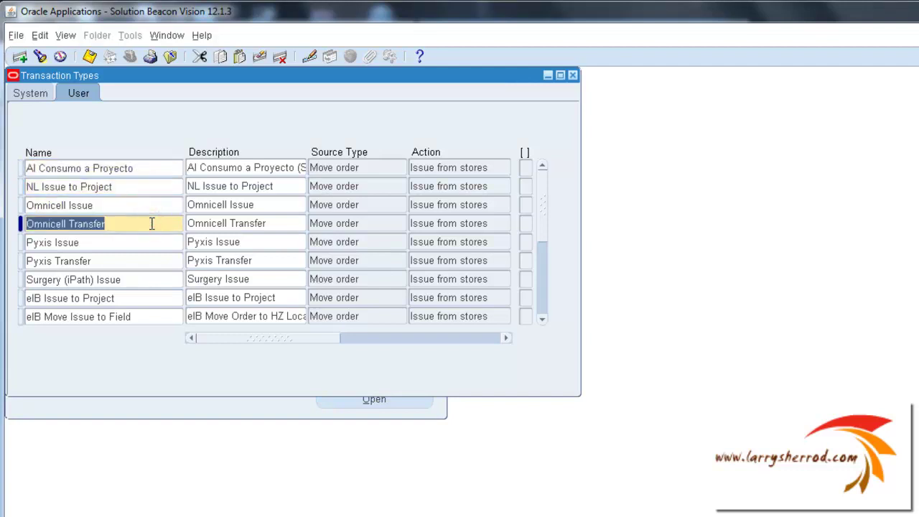
{"action": "left_click", "coordinate": [542, 300]}
{"action": "left_click", "coordinate": [542, 299]}
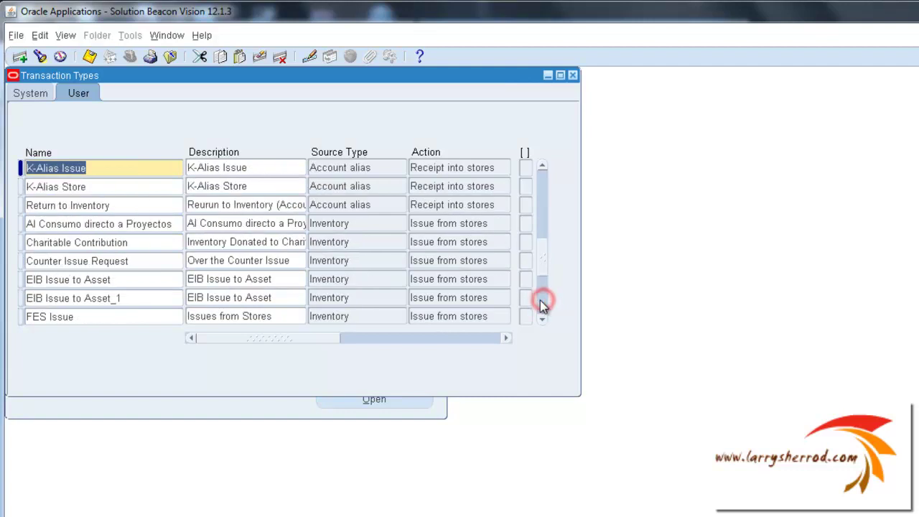
{"action": "left_click", "coordinate": [383, 208]}
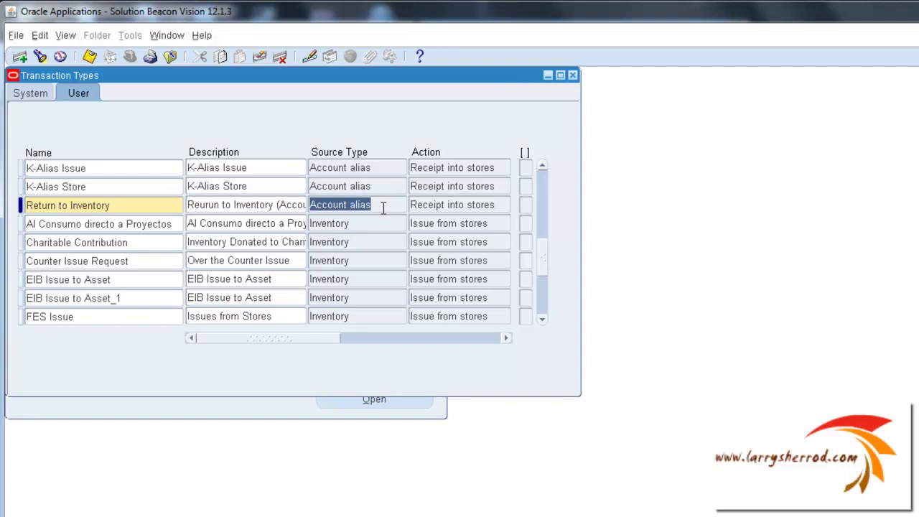
Query transaction types with Source Type 'A%' to list the Account alias types
{"action": "key", "text": "F11"}
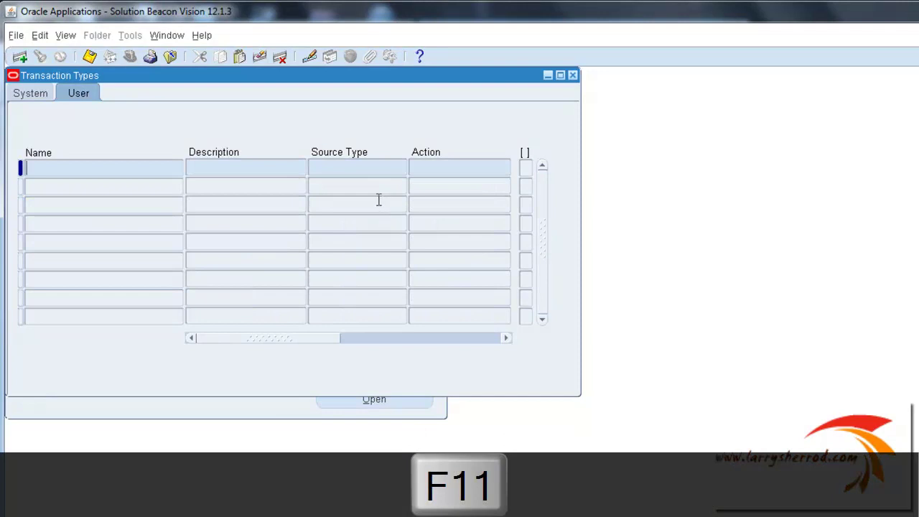
{"action": "left_click", "coordinate": [333, 170]}
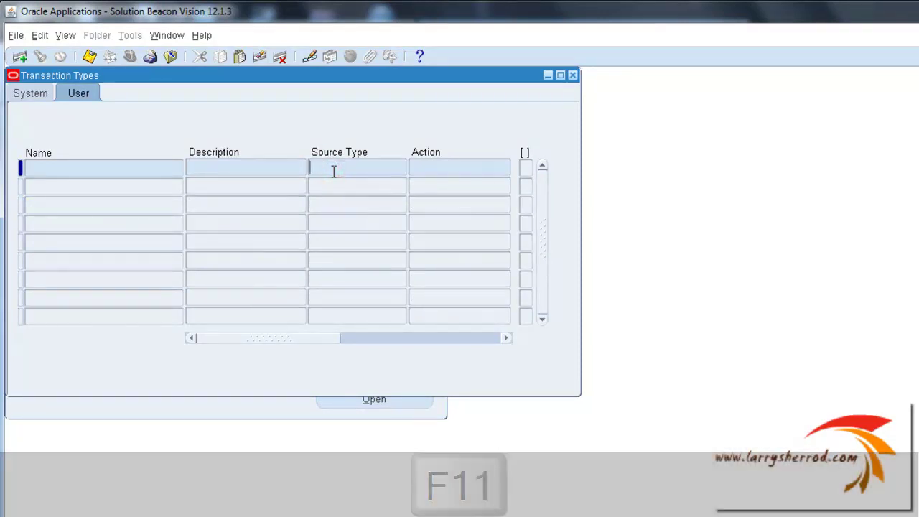
{"action": "type", "text": "A"}
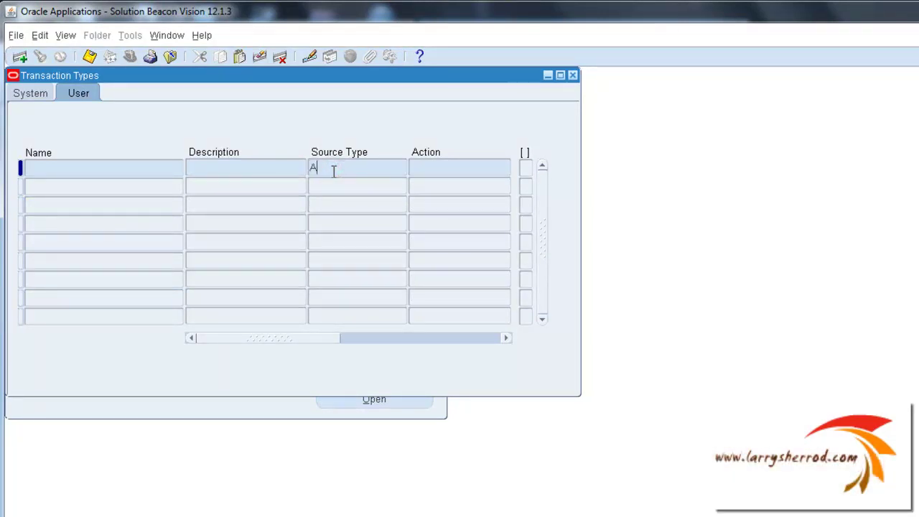
{"action": "type", "text": "%"}
{"action": "key", "text": "ctrl+F11"}
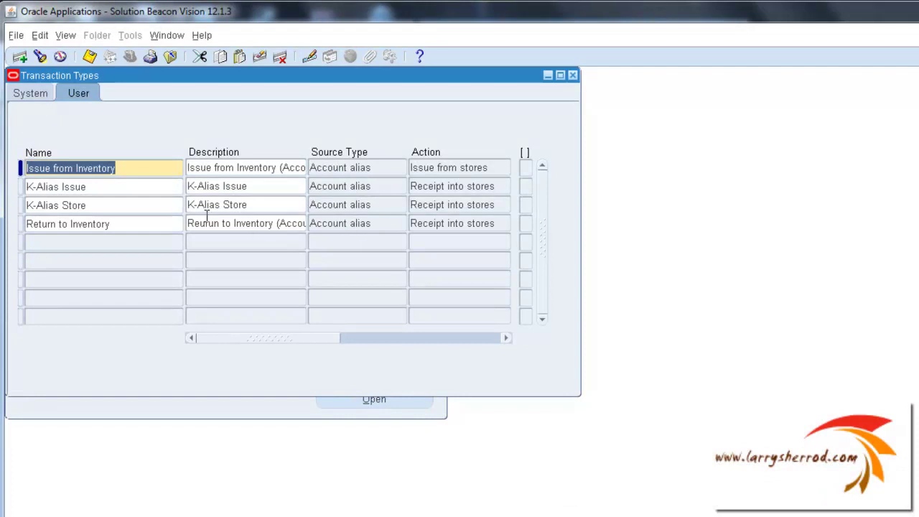
Step down through the four Account alias results to the blank row below
{"action": "left_click", "coordinate": [137, 170]}
{"action": "left_click", "coordinate": [136, 187]}
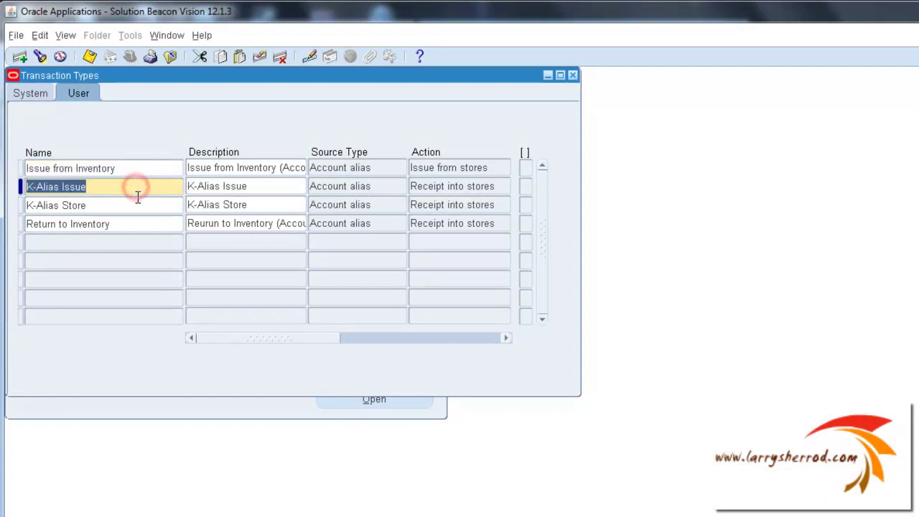
{"action": "left_click", "coordinate": [136, 205]}
{"action": "left_click", "coordinate": [142, 224]}
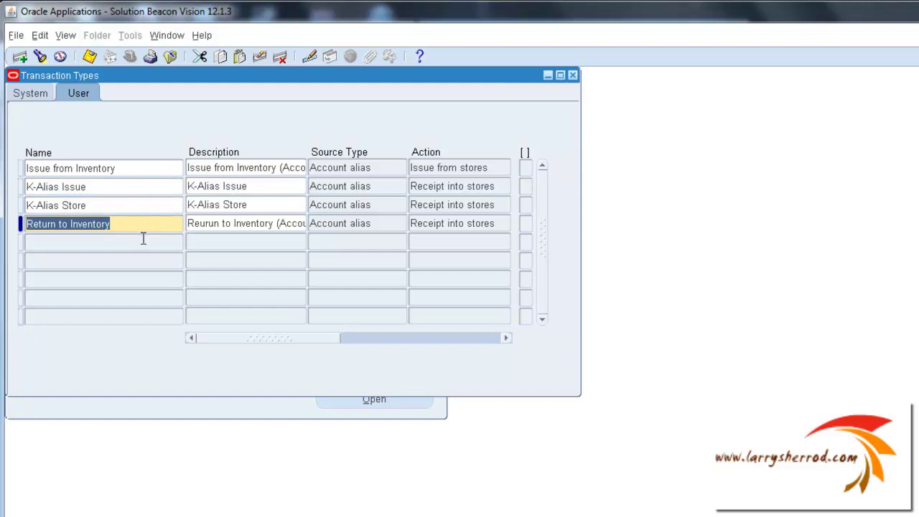
Start a new transaction type named 'Scrap' with source type Account alias
{"action": "left_click", "coordinate": [143, 243]}
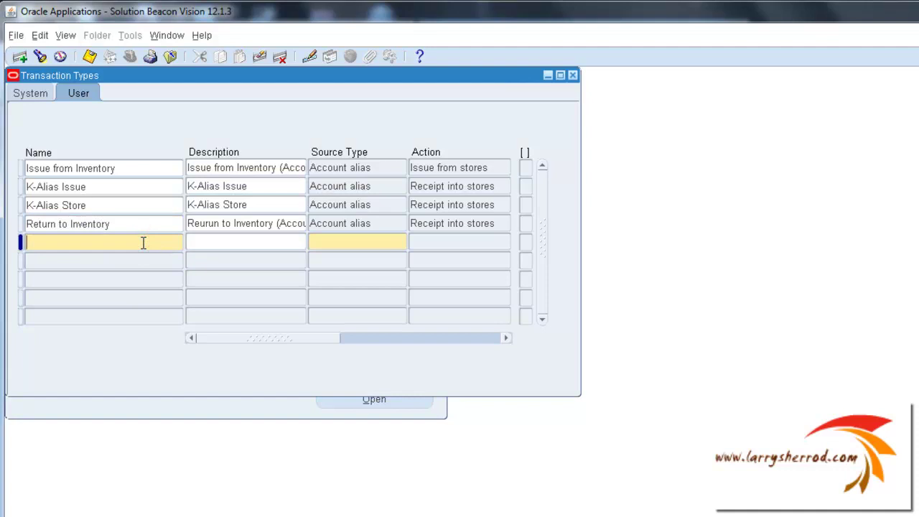
{"action": "type", "text": "Scra"}
{"action": "type", "text": "p"}
{"action": "key", "text": "Tab"}
{"action": "type", "text": "Scrap"}
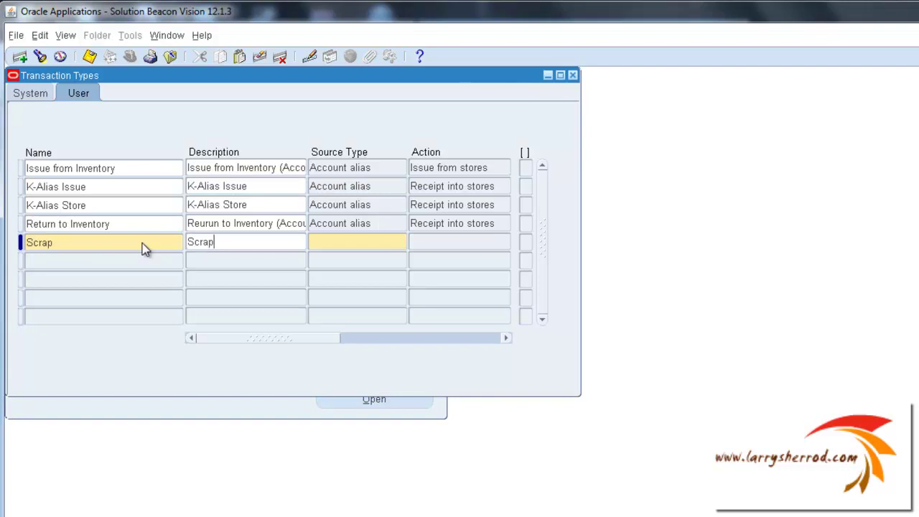
{"action": "key", "text": "Tab"}
{"action": "type", "text": "a"}
{"action": "key", "text": "Tab"}
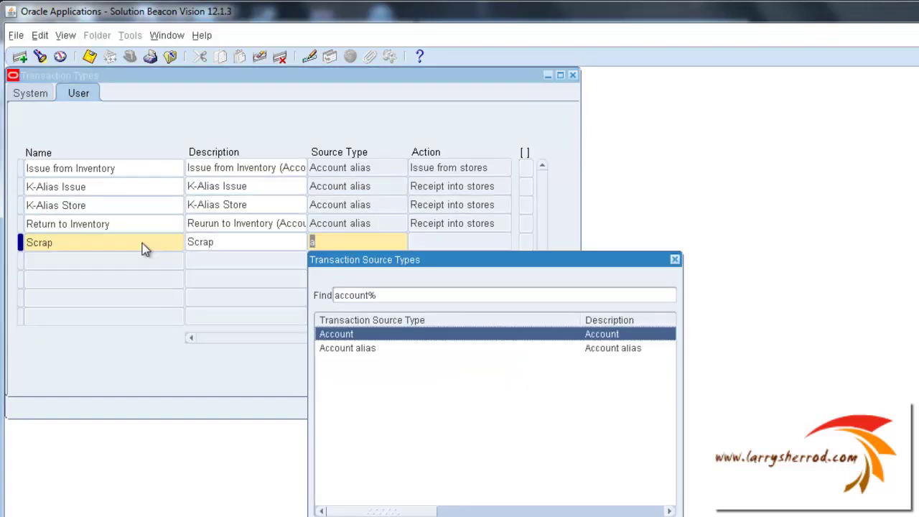
{"action": "left_click", "coordinate": [345, 350]}
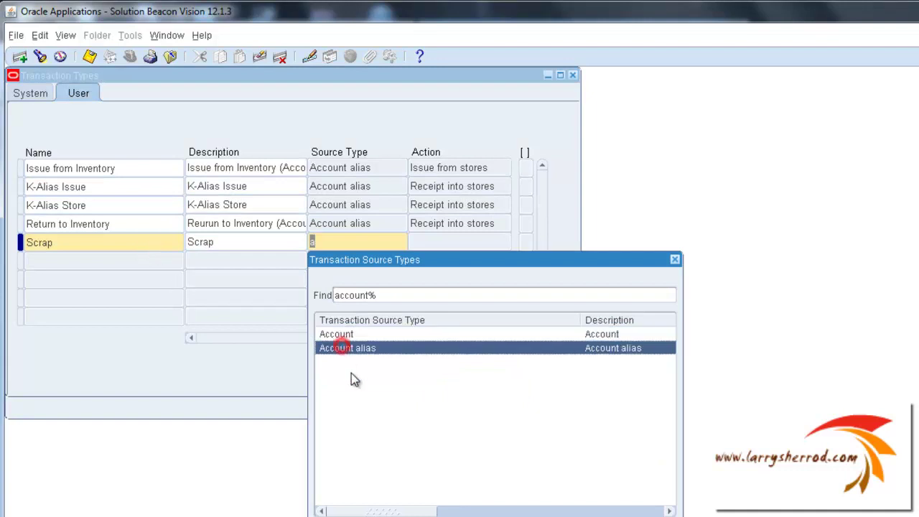
{"action": "key", "text": "Return"}
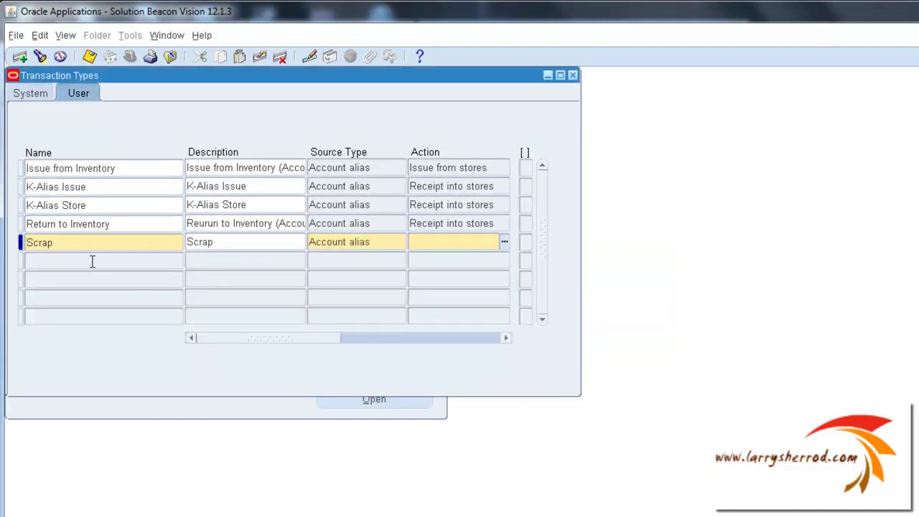
Extend the new type's name and description to 'Scrap Special'
{"action": "left_click", "coordinate": [71, 246]}
{"action": "double_click", "coordinate": [72, 248]}
{"action": "left_click", "coordinate": [72, 248]}
{"action": "type", "text": "S"}
{"action": "type", "text": "pecial"}
{"action": "key", "text": "Tab"}
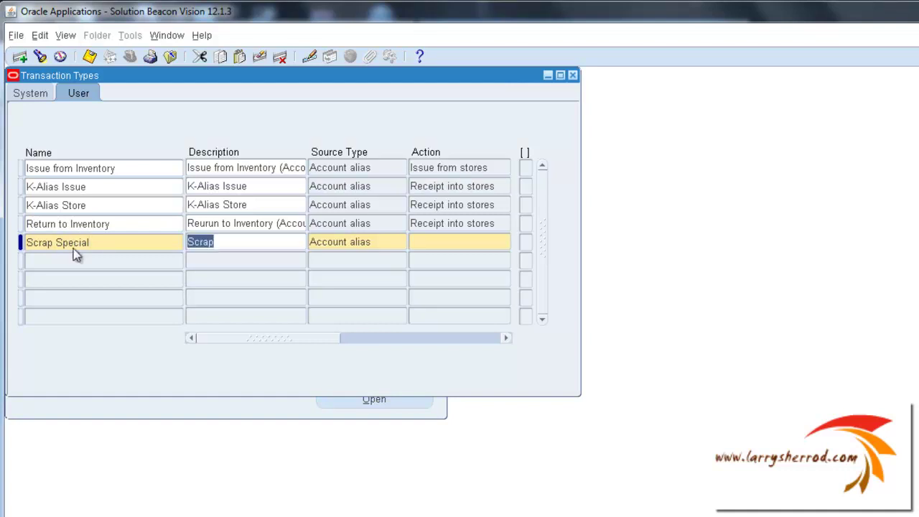
{"action": "key", "text": "End"}
{"action": "type", "text": "S"}
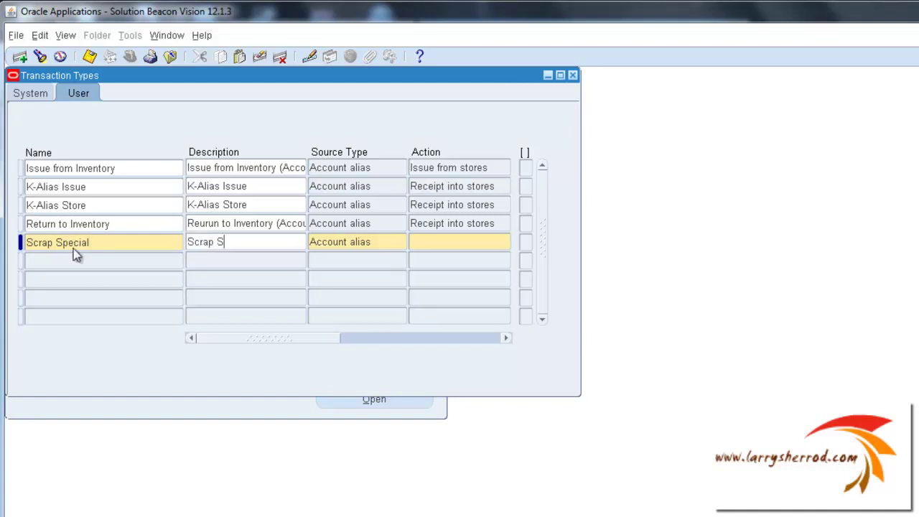
{"action": "type", "text": "pecial"}
{"action": "left_click", "coordinate": [459, 246]}
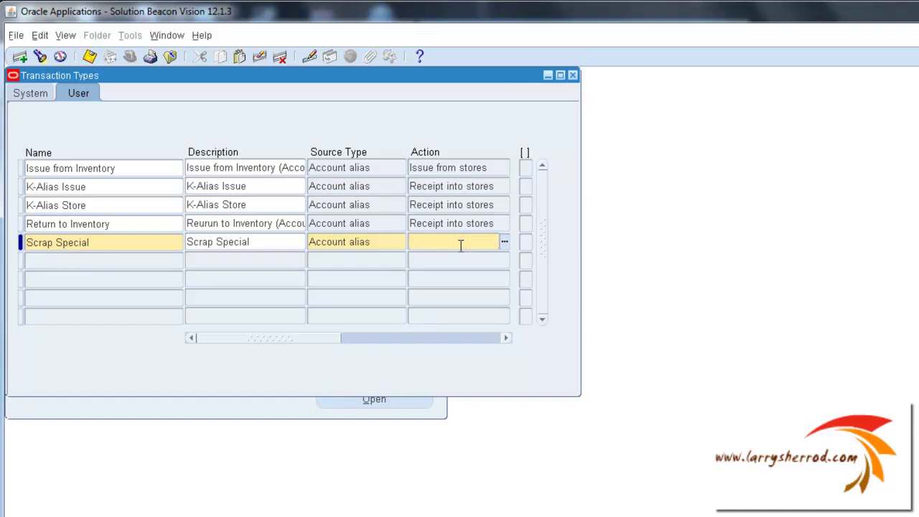
Set the action to Issue from stores and save the Scrap Special type
{"action": "type", "text": "I"}
{"action": "key", "text": "Tab"}
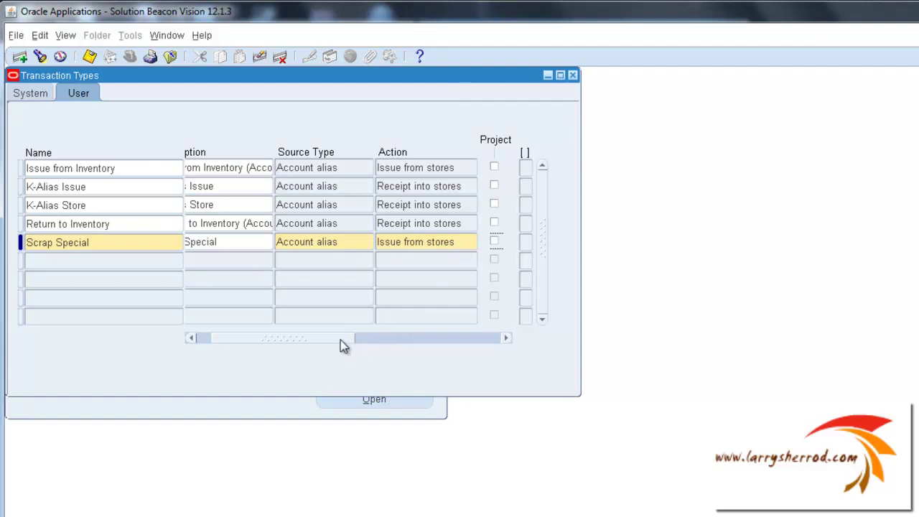
{"action": "mouse_move", "coordinate": [328, 337]}
{"action": "left_mouse_down"}
{"action": "mouse_move", "coordinate": [483, 344]}
{"action": "mouse_move", "coordinate": [274, 339]}
{"action": "left_mouse_up"}
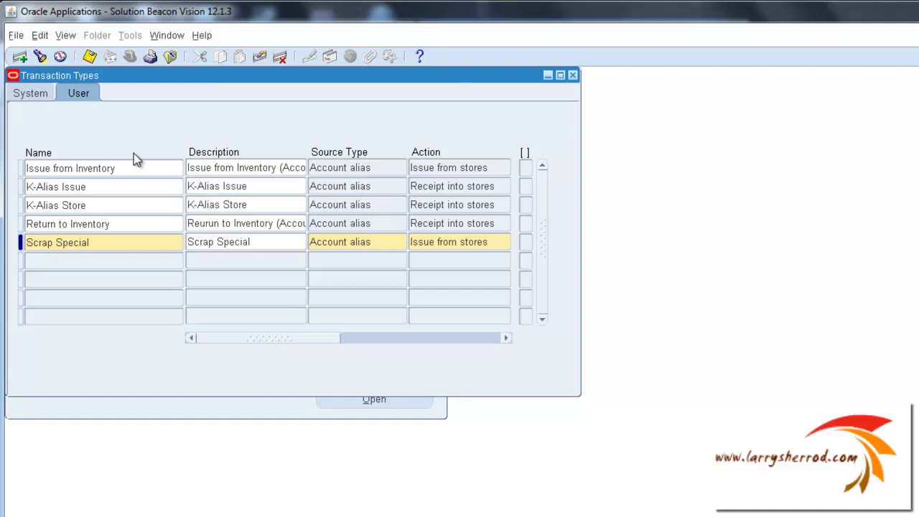
{"action": "left_click", "coordinate": [87, 56]}
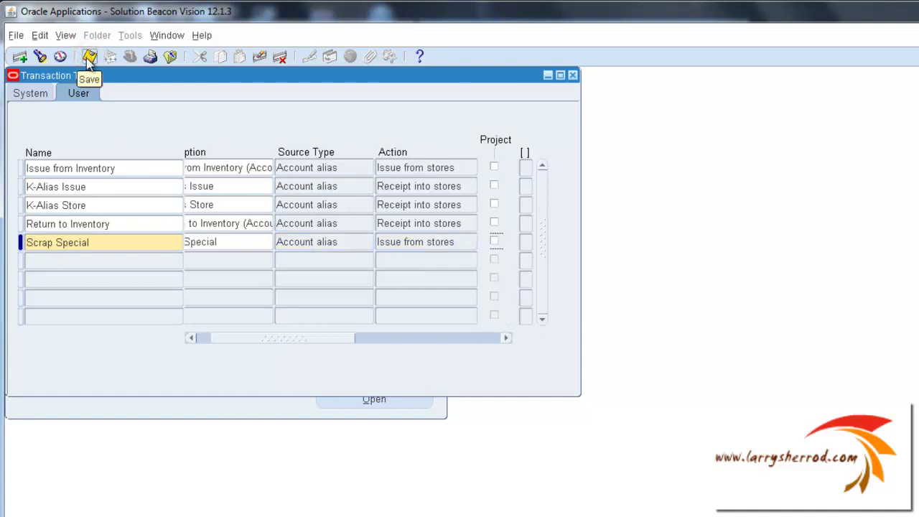
Close Transaction Types and open the Miscellaneous Transaction form under Transactions
{"action": "left_click", "coordinate": [572, 75]}
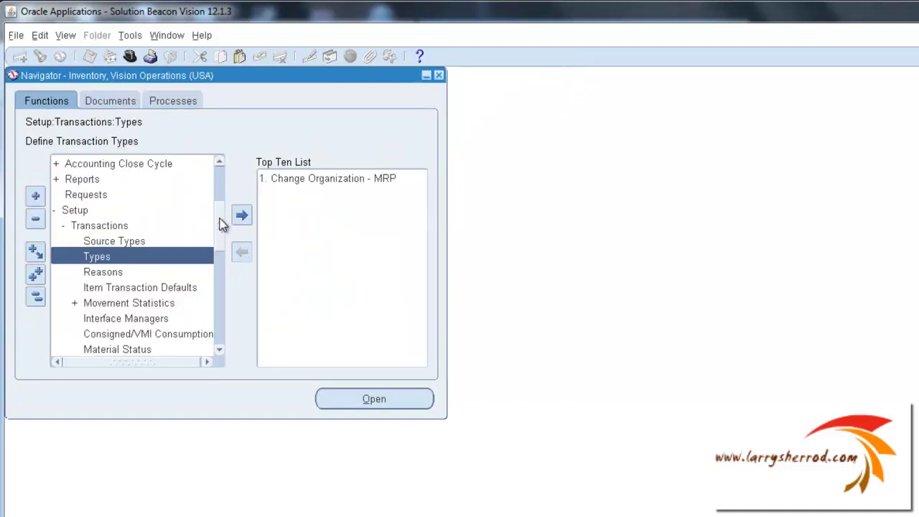
{"action": "left_click_drag", "start_coordinate": [222, 224], "coordinate": [221, 180]}
{"action": "left_click", "coordinate": [133, 164]}
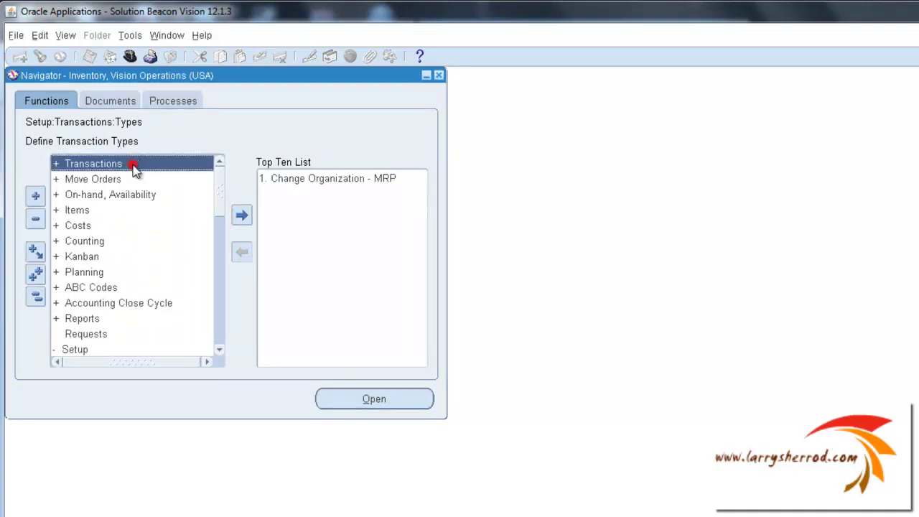
{"action": "double_click", "coordinate": [133, 163]}
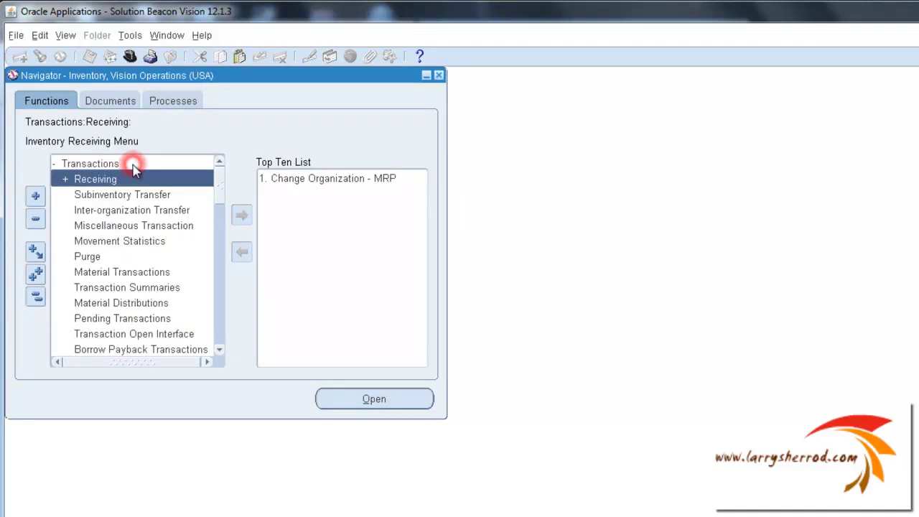
{"action": "double_click", "coordinate": [133, 227]}
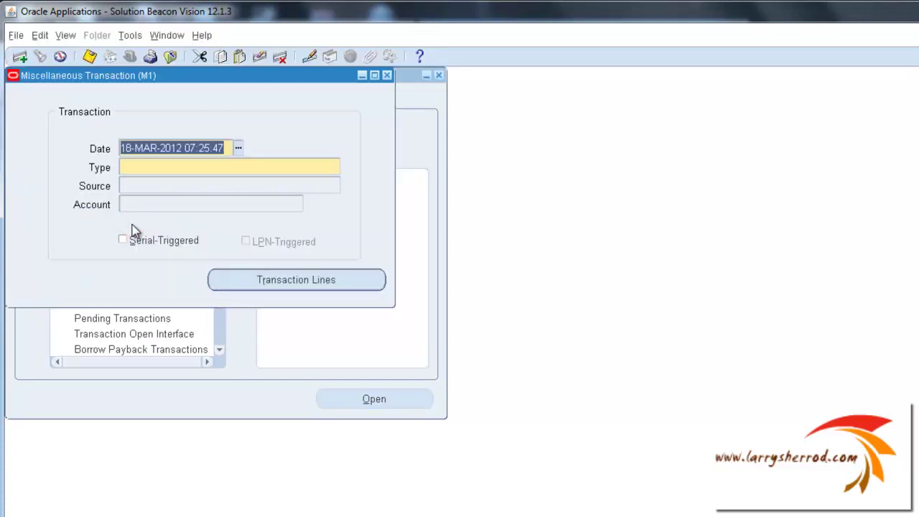
{"action": "left_click", "coordinate": [154, 167]}
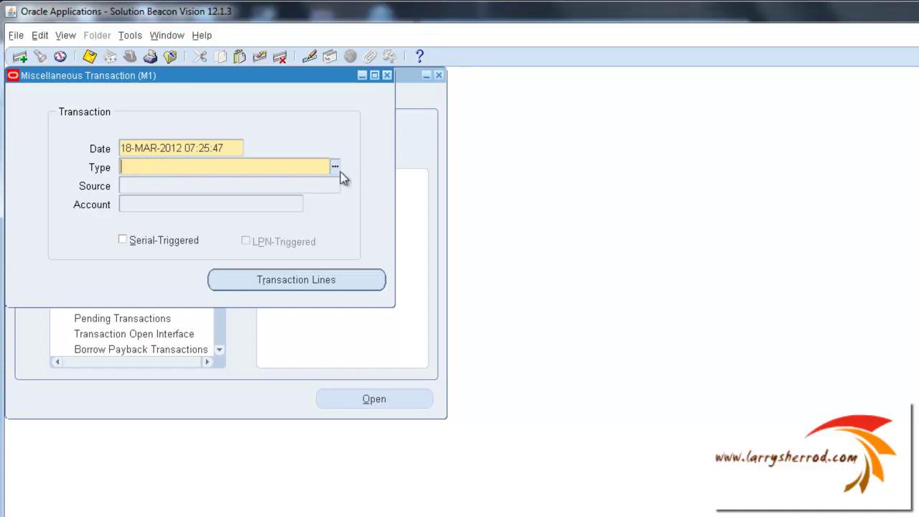
{"action": "left_click", "coordinate": [334, 167]}
Set type Scrap Special with source account alias SCRAP, then review both fields
{"action": "left_click", "coordinate": [265, 167]}
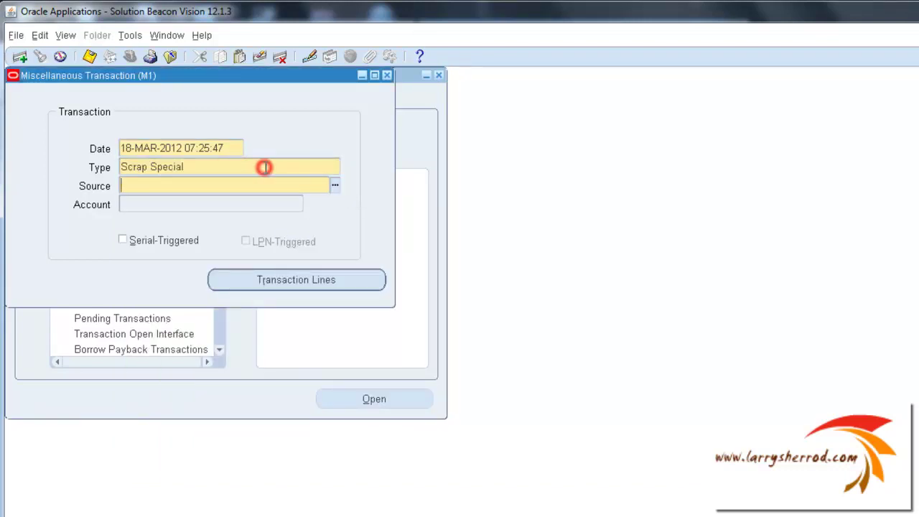
{"action": "left_click", "coordinate": [223, 187]}
{"action": "left_click", "coordinate": [335, 187]}
{"action": "left_click", "coordinate": [212, 318]}
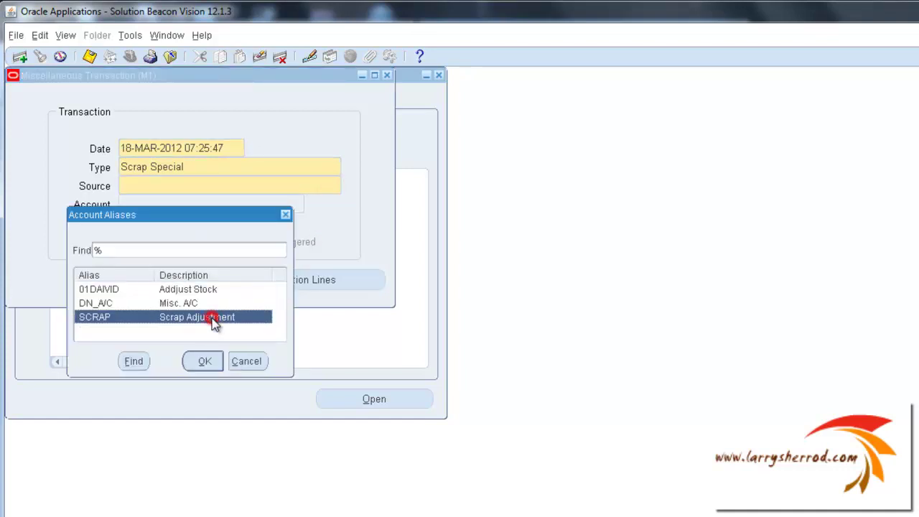
{"action": "left_click", "coordinate": [202, 362]}
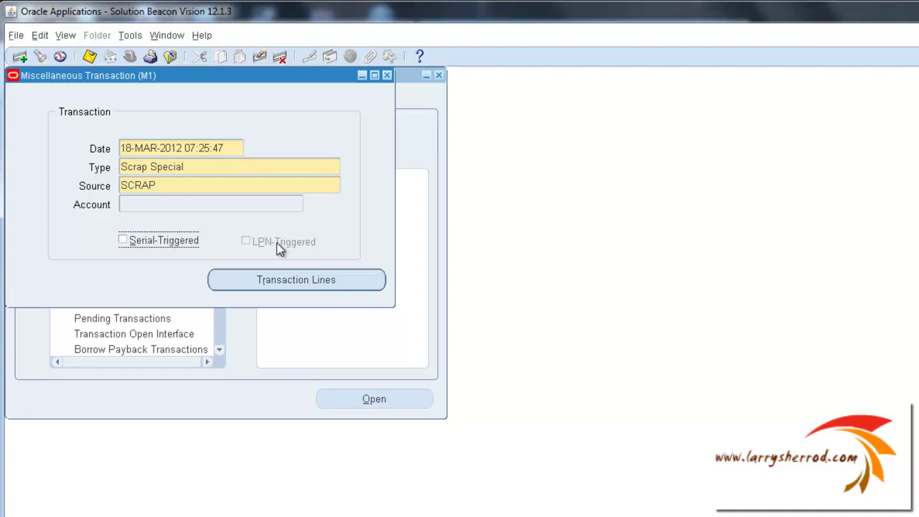
{"action": "left_click", "coordinate": [219, 167]}
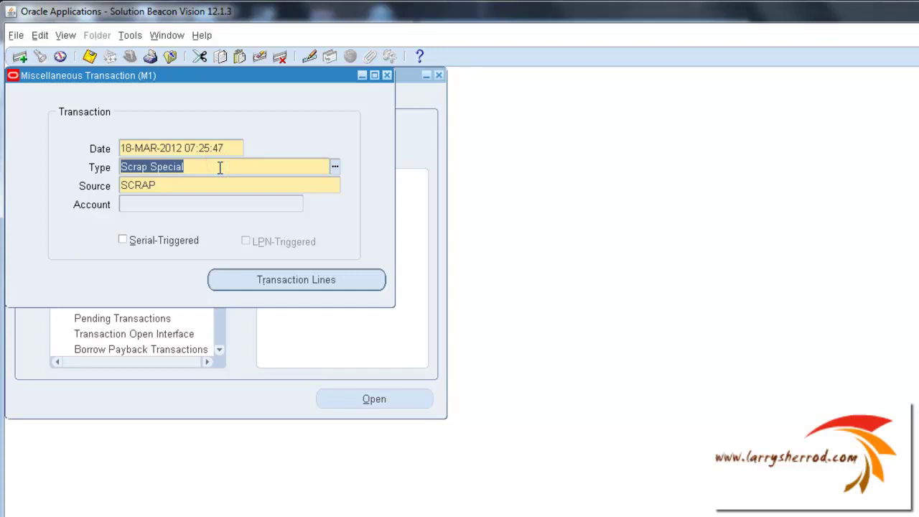
{"action": "left_click", "coordinate": [220, 185]}
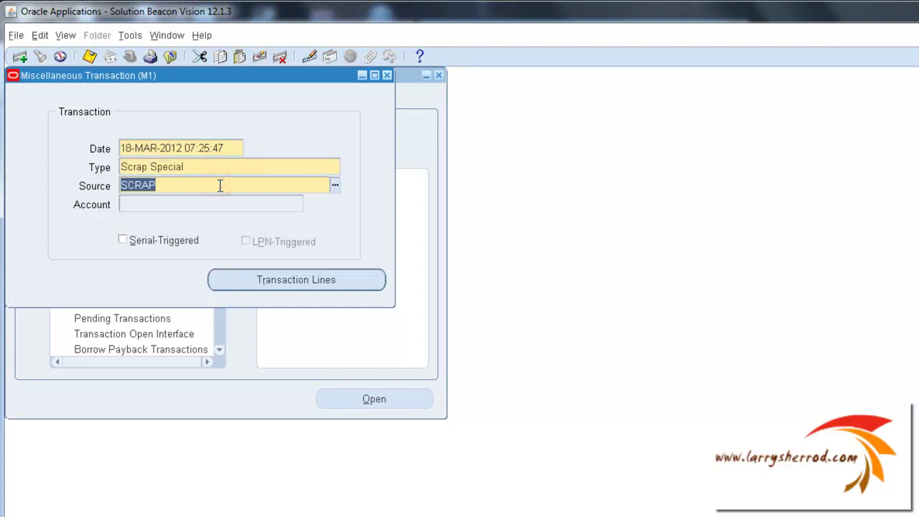